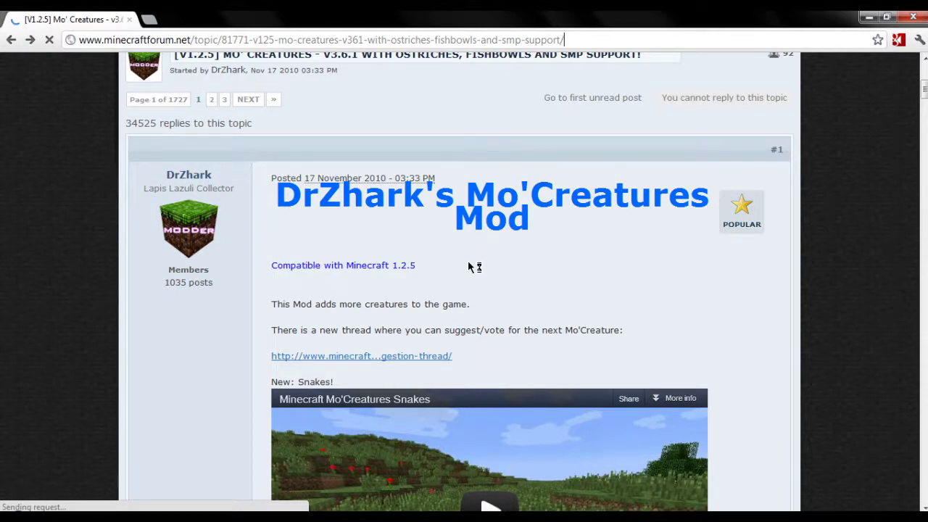
Scroll the Mo'Creatures v3.6.1 thread down past the videos to the 'Download the Mod:' file list.
left_click_drag(539, 230, 276, 190)
left_click(267, 302)
left_click_drag(380, 307, 451, 321)
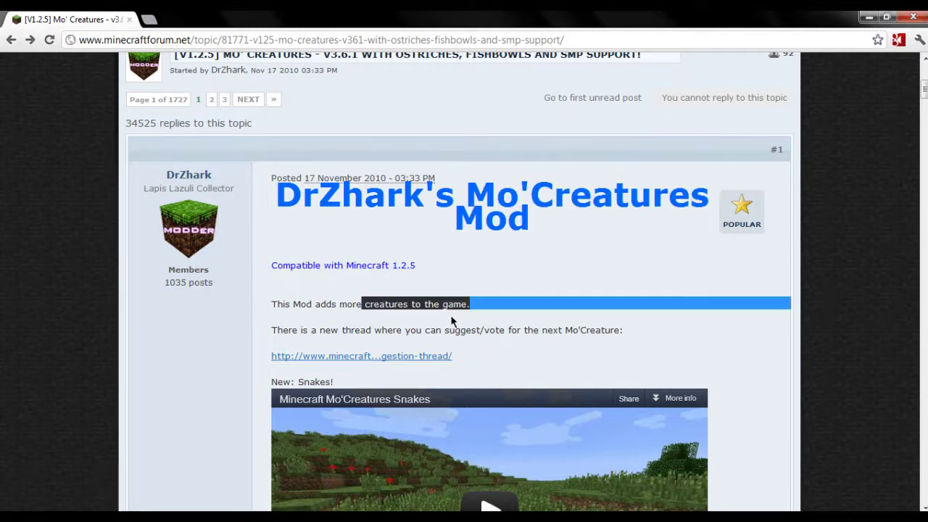
scroll(475, 315, "down", 2)
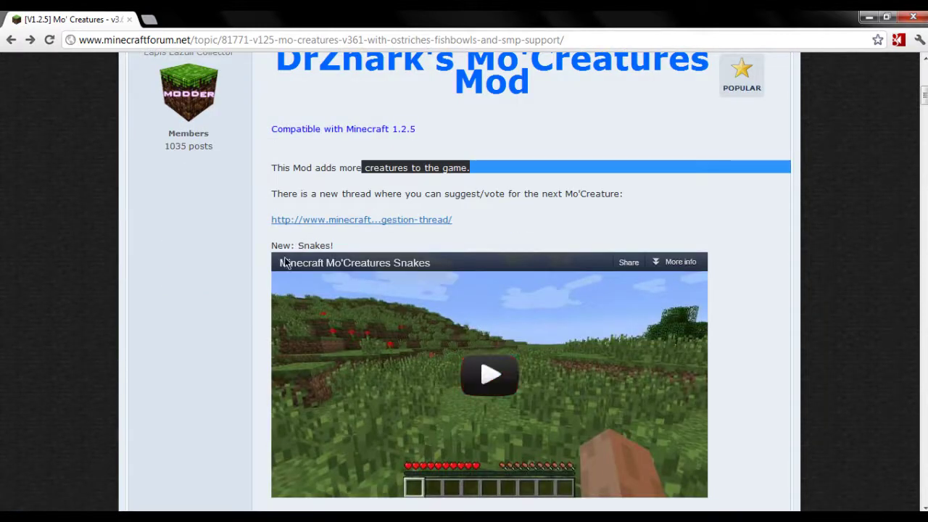
scroll(202, 323, "down", 5)
scroll(189, 403, "down", 6)
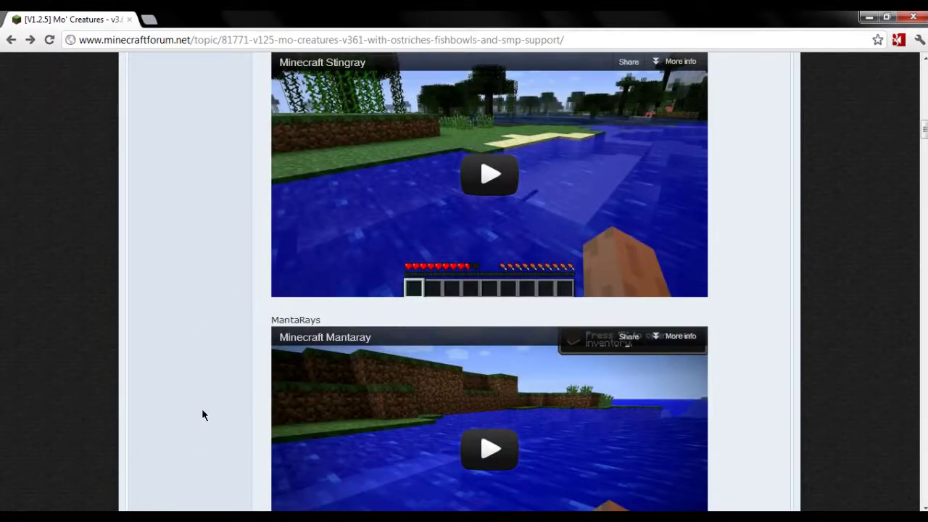
scroll(201, 415, "down", 8)
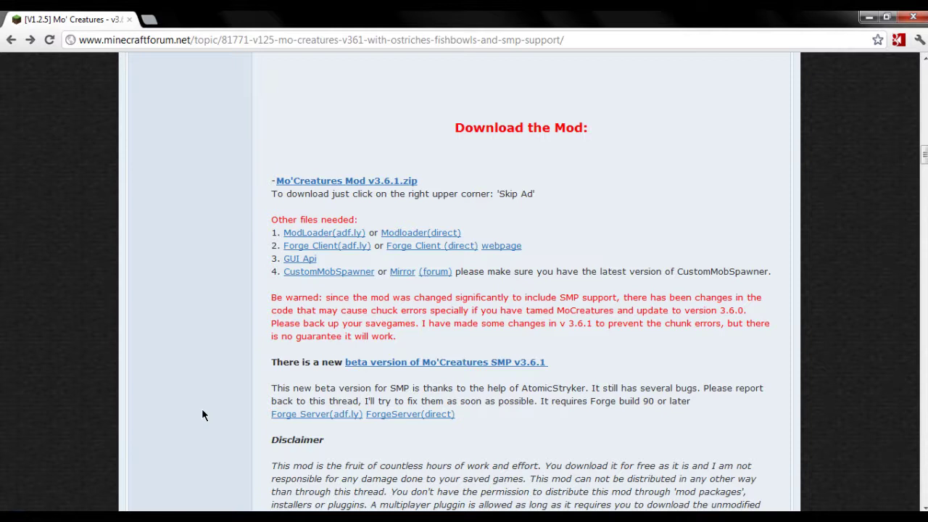
scroll(202, 408, "up", 1)
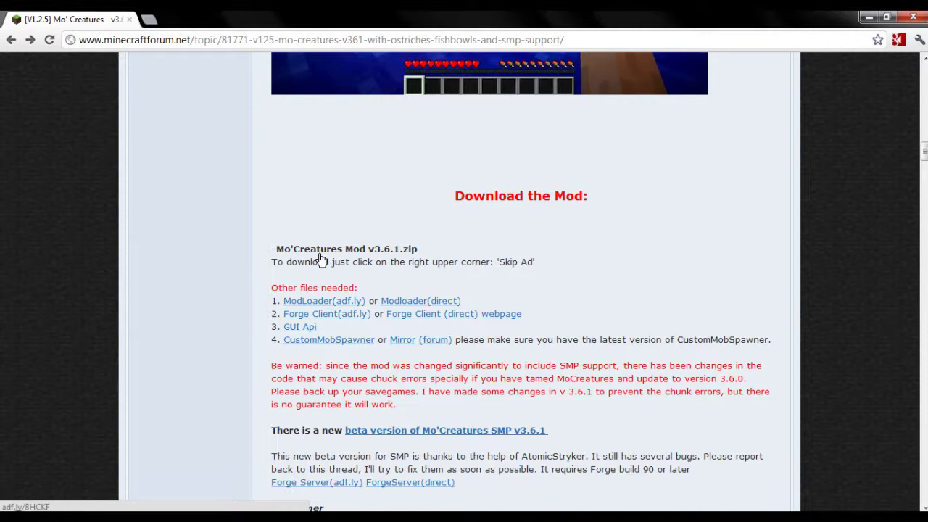
Download Mo'Creatures Mod v3.6.1.zip (4.6 MB) via adf.ly and MediaFire, then go back to the thread.
left_click(321, 259)
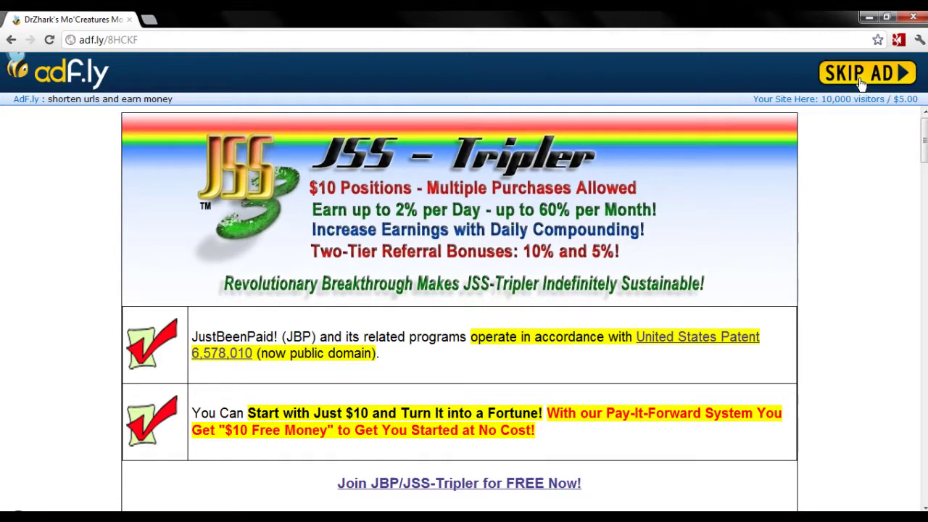
left_click(860, 75)
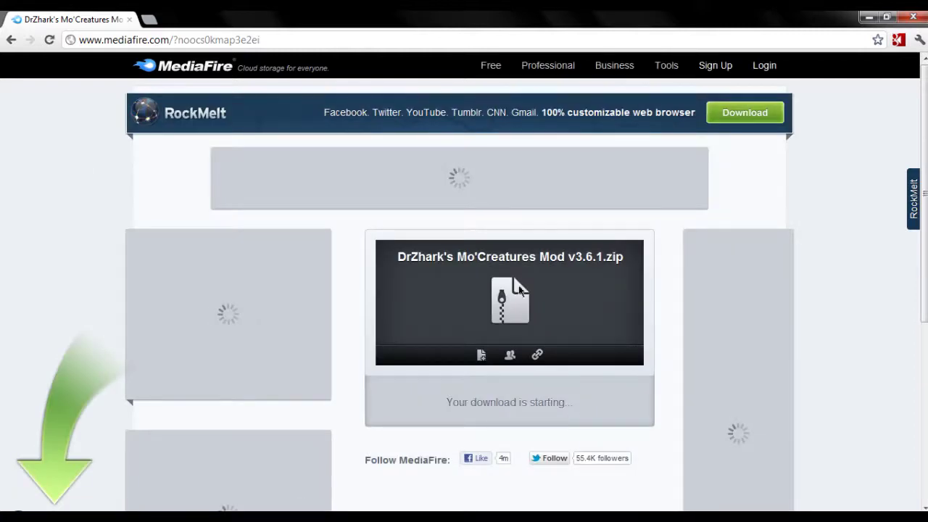
left_click(12, 43)
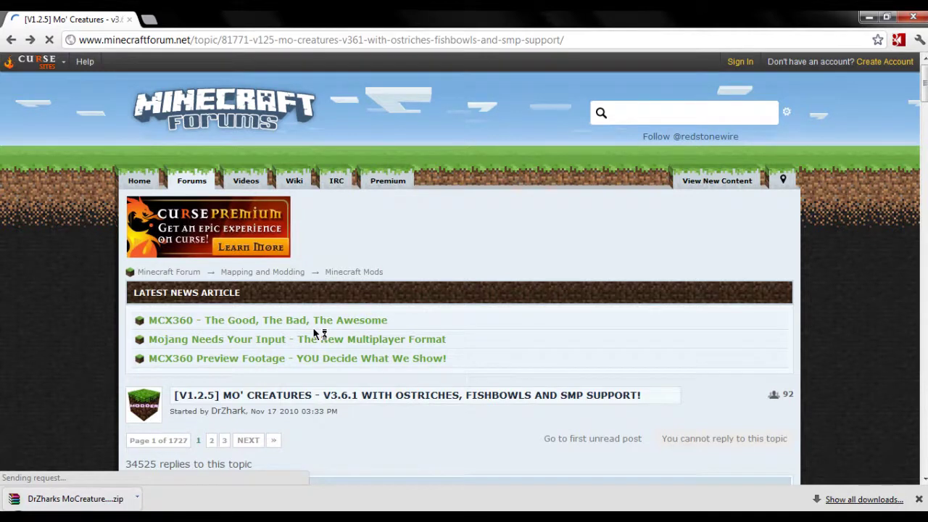
Download the ModLoader and Forge Client zips from their direct links.
scroll(330, 424, "down", 1)
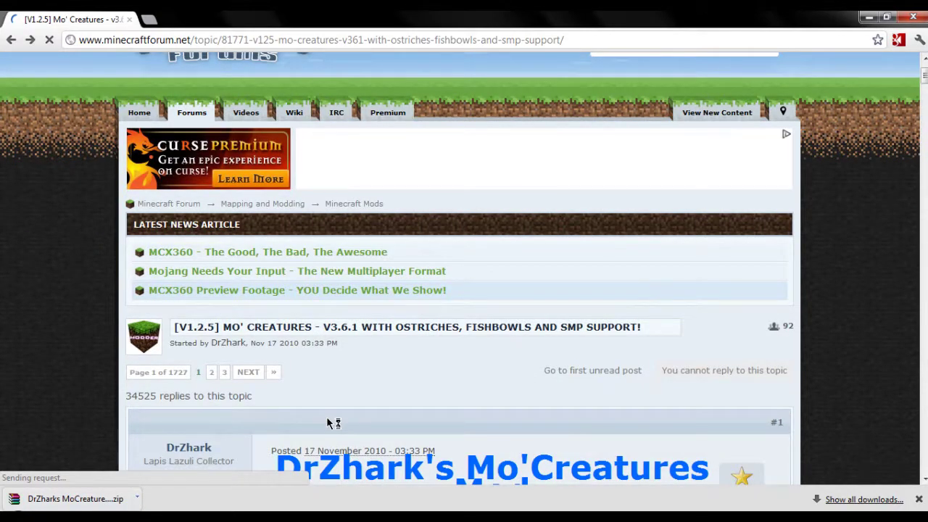
scroll(268, 310, "down", 15)
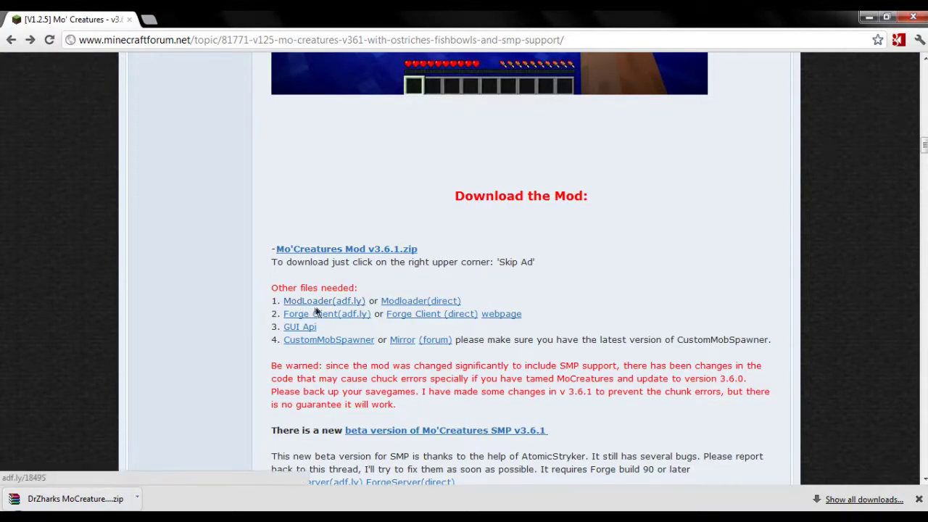
left_click(425, 308)
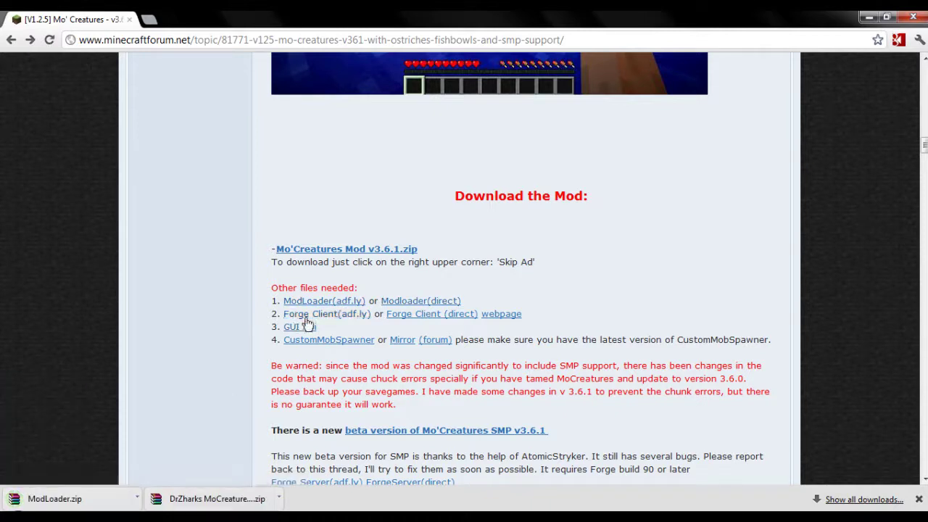
left_click_drag(273, 313, 351, 316)
left_click(374, 329)
left_click(442, 319)
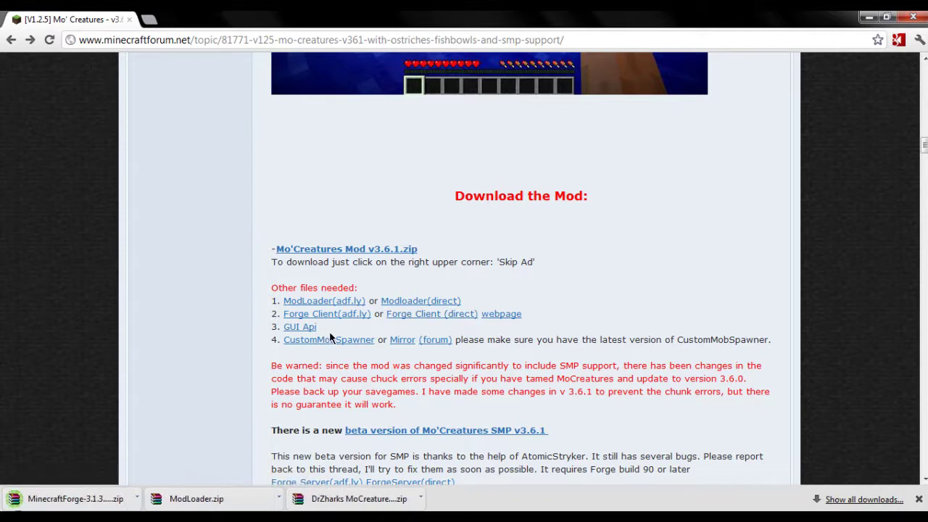
Start the GUI Api and CustomMobSpawner 1.4.3 zip downloads.
left_click_drag(318, 328, 259, 326)
left_click(305, 331)
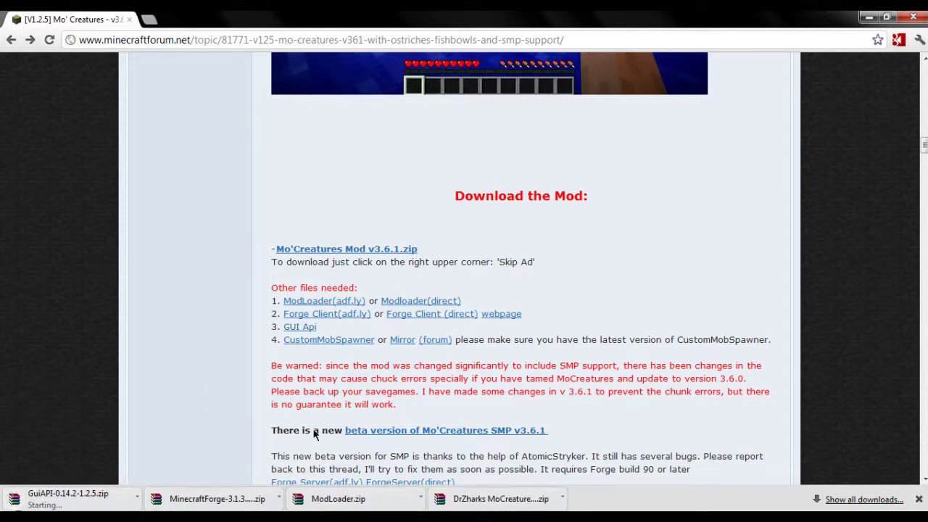
left_click(322, 344)
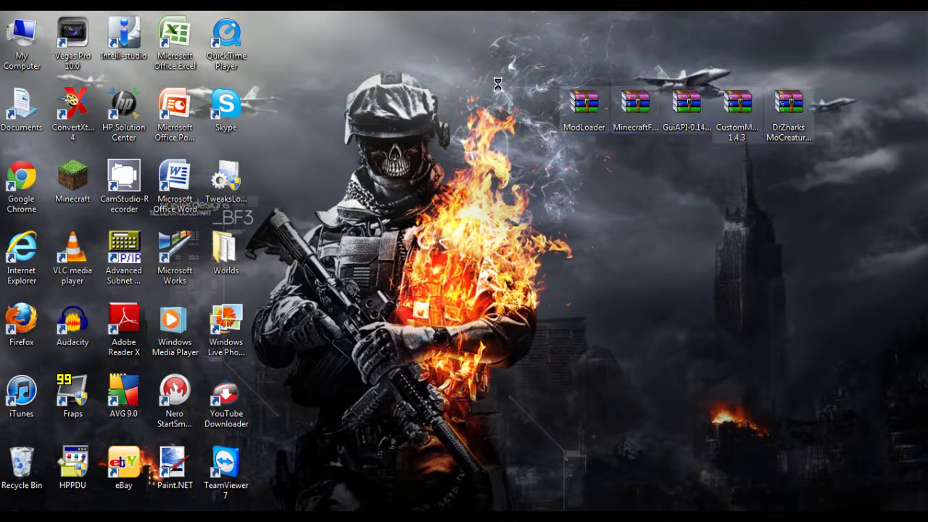
Open the %appdata% Roaming folder and snap its window to the left half.
key("super")
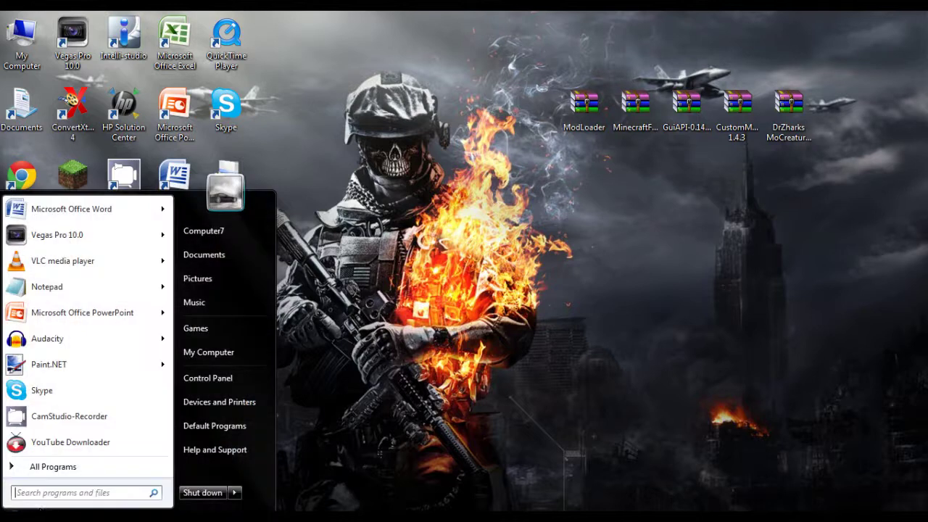
type("%")
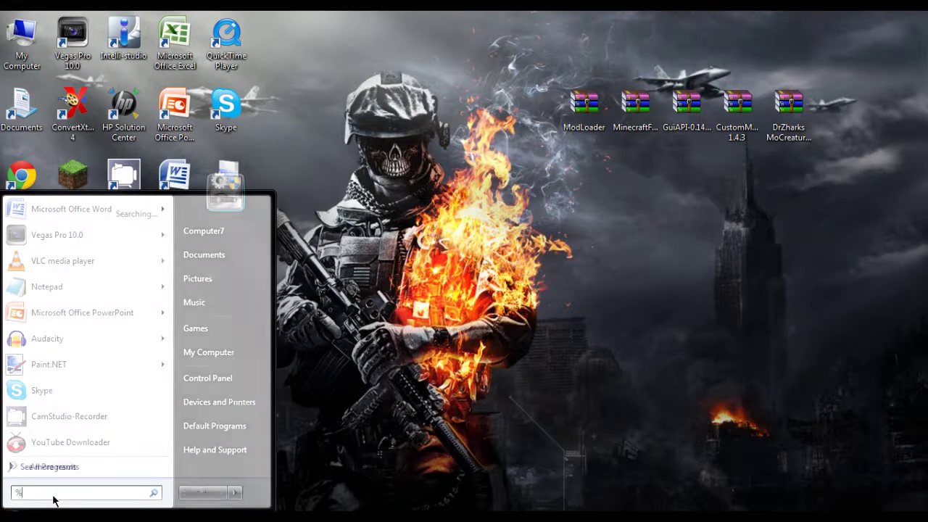
type("appdata%")
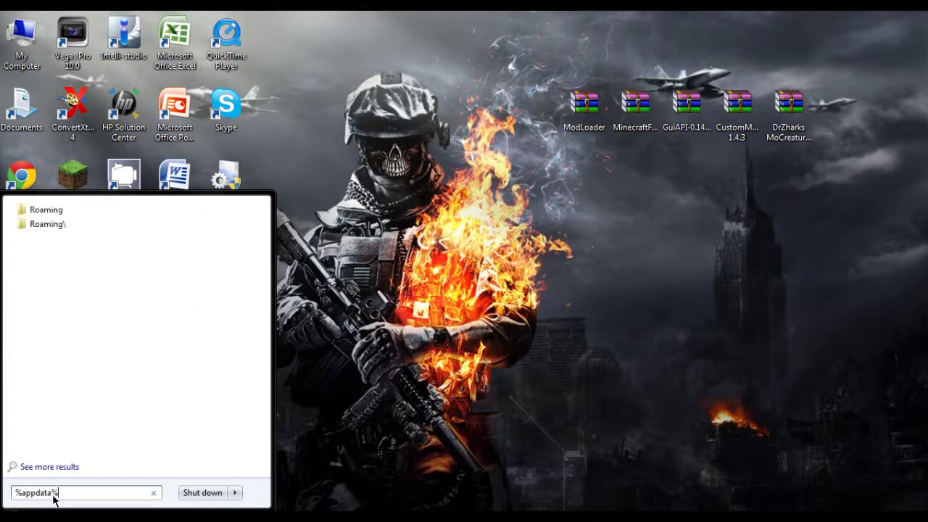
key("Return")
left_click_drag(593, 71, 1, 221)
Go into .minecraft\bin and bring up the context menu for minecraft.jar.
left_click(180, 129)
double_click(180, 129)
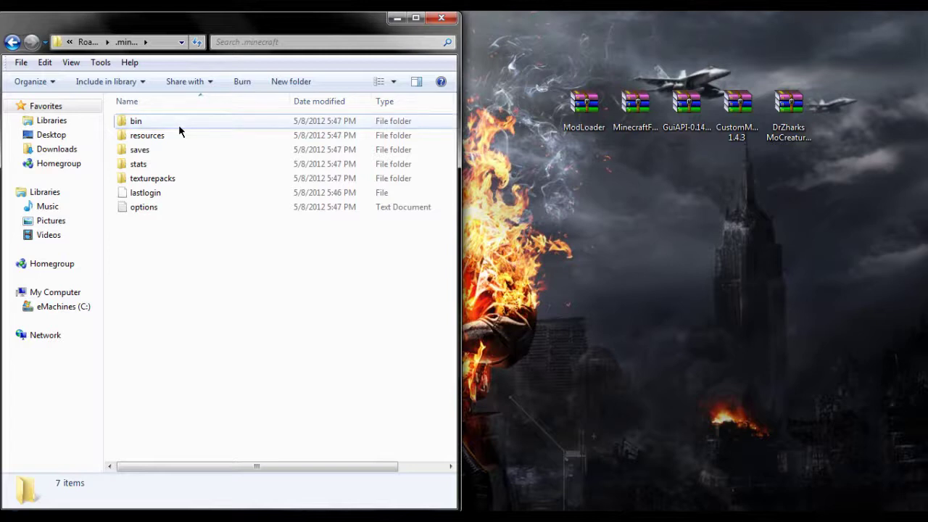
double_click(179, 127)
left_click(194, 192)
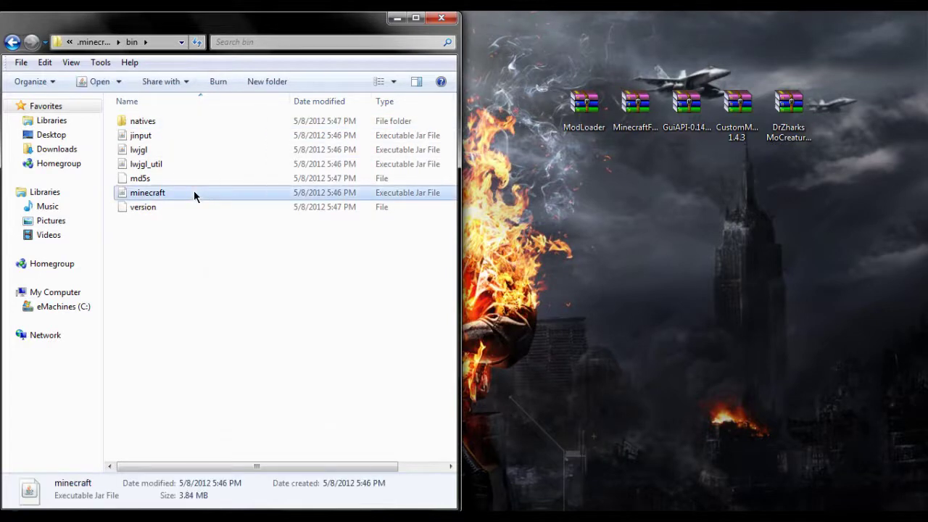
right_click(193, 191)
Open minecraft.jar with WinRAR archiver and dock the archive window to the left half.
mouse_move(221, 228)
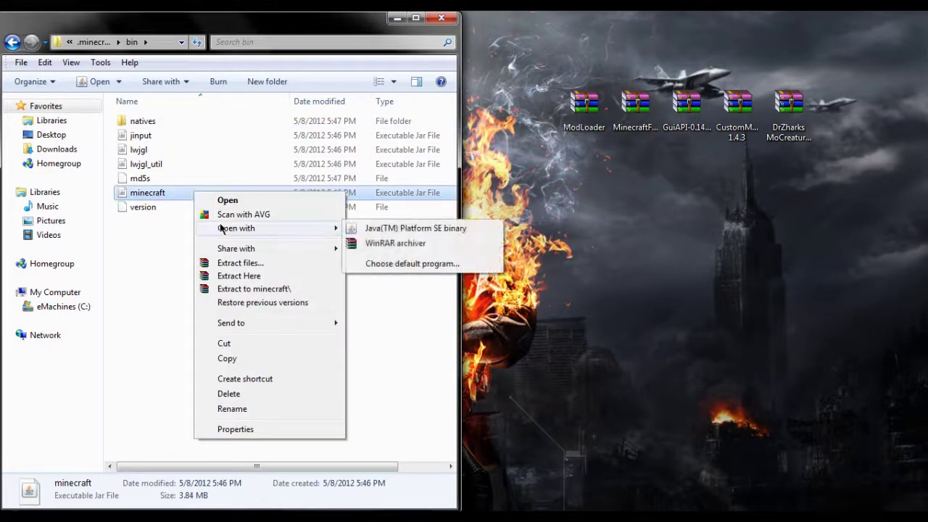
left_click(391, 243)
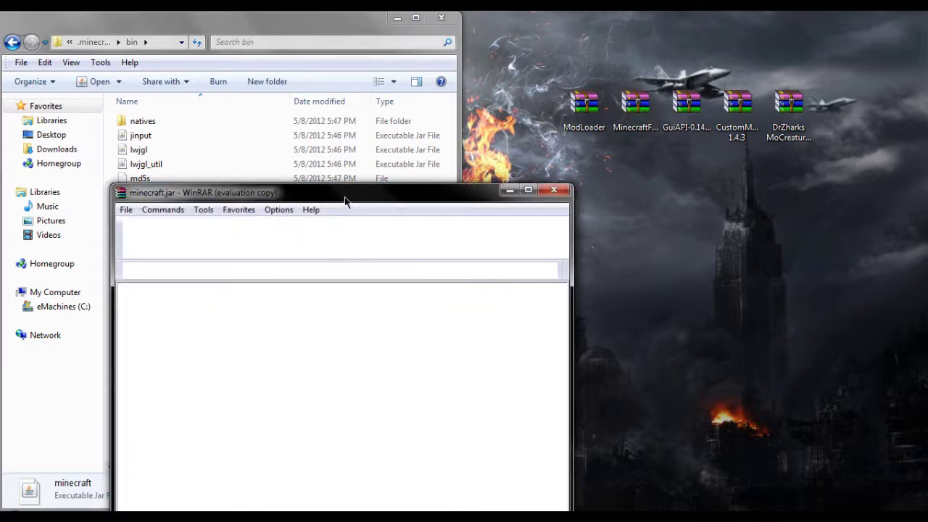
left_click(442, 311)
left_click_drag(410, 196, 2, 198)
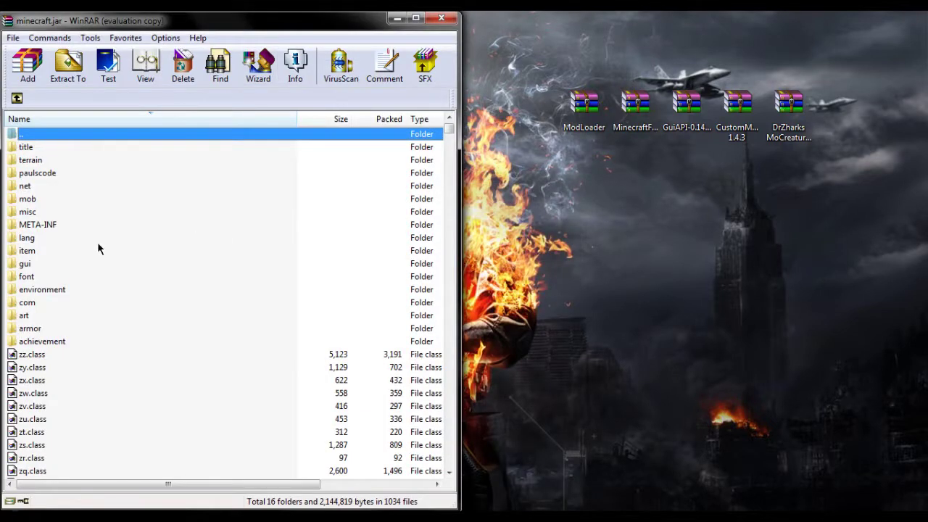
Delete the META-INF folder from minecraft.jar.
left_click(41, 226)
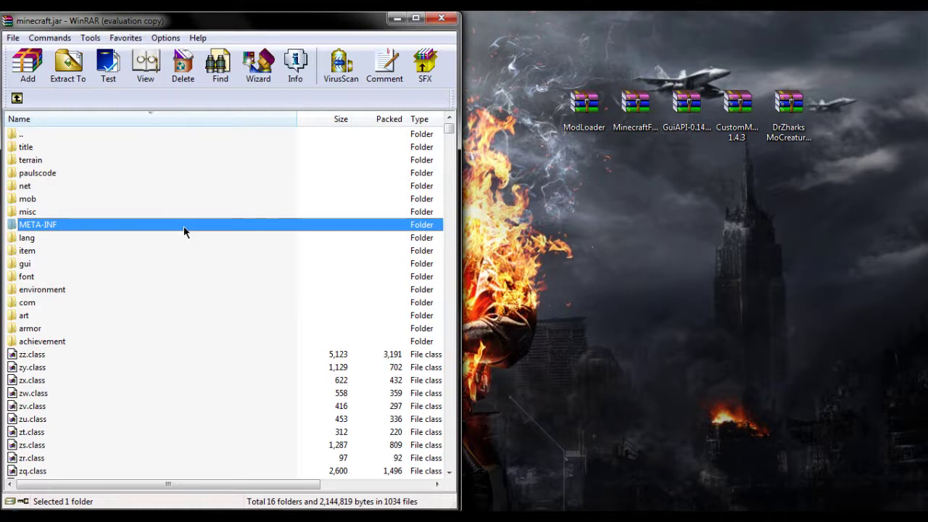
key("Delete")
key("Return")
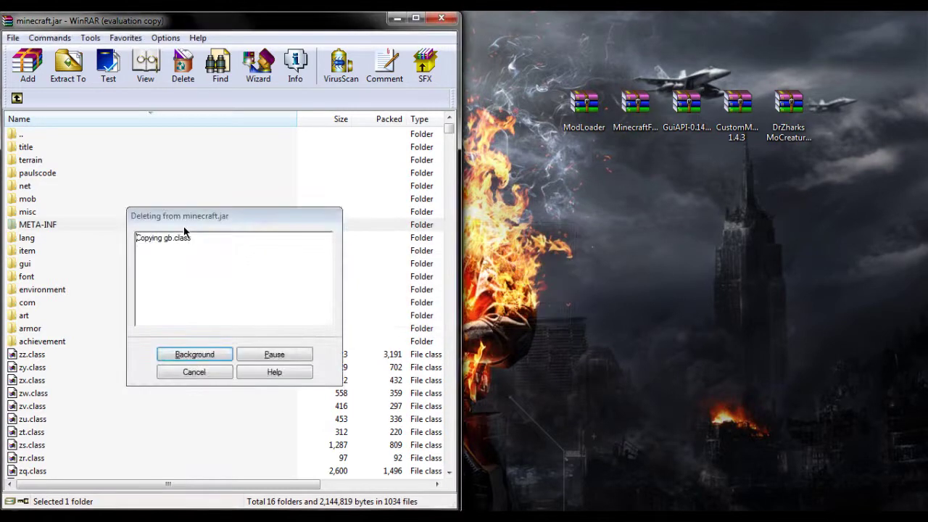
left_click(599, 220)
Open ModLoader.zip on the right, copy its 19 class files into minecraft.jar, then close it.
double_click(593, 126)
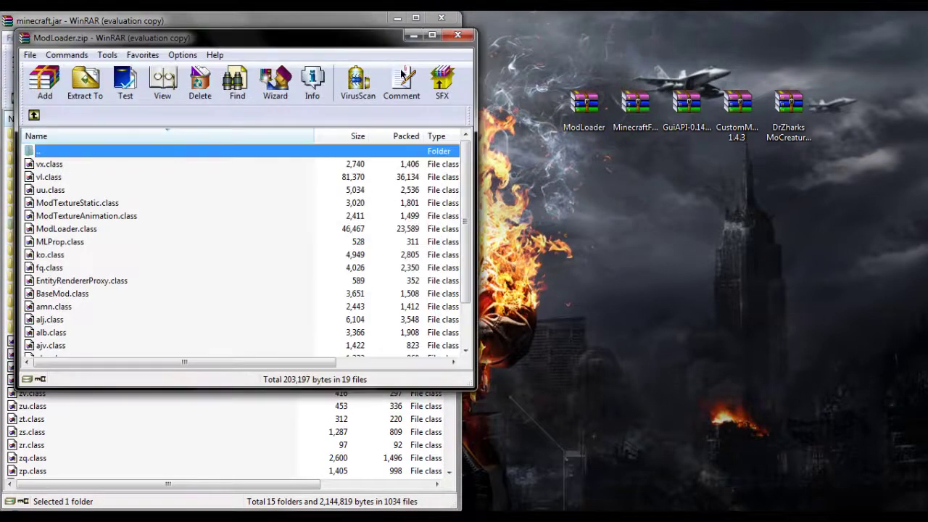
key("super+Right")
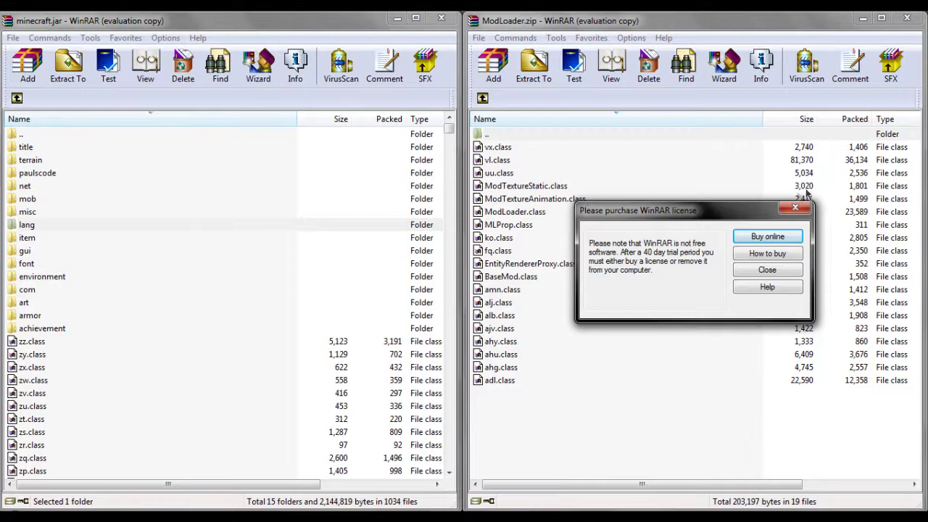
left_click(795, 208)
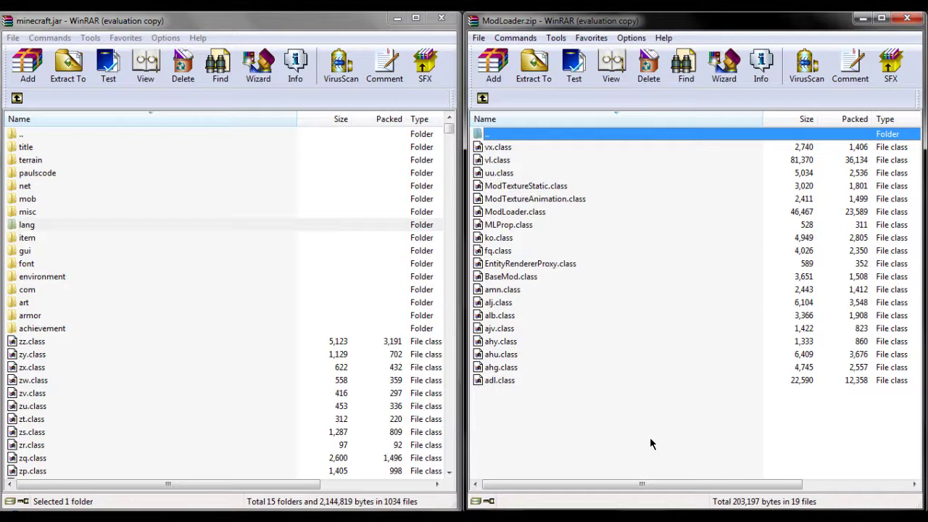
left_click_drag(649, 436, 510, 148)
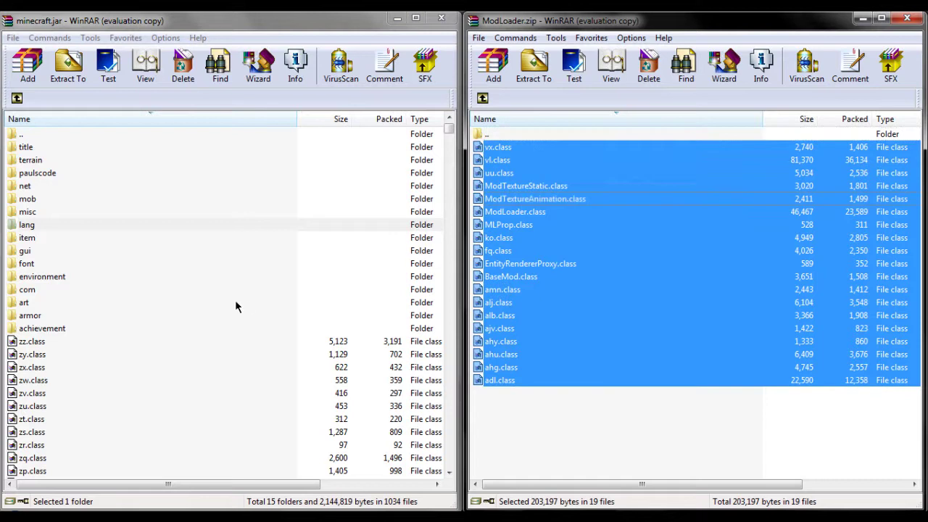
left_click(907, 17)
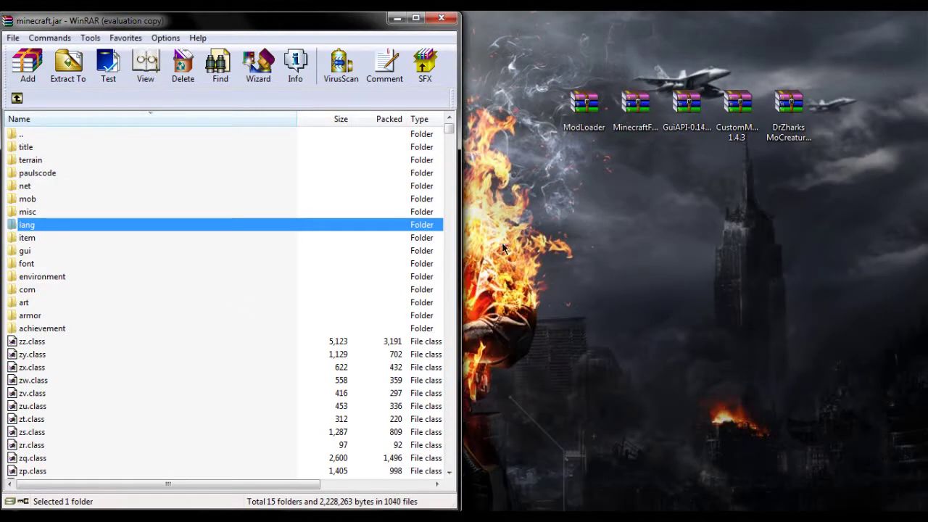
Open MinecraftForge-3.1.3.105-Client.zip and drag all its contents into minecraft.jar, adding the forge folder.
left_click(633, 126)
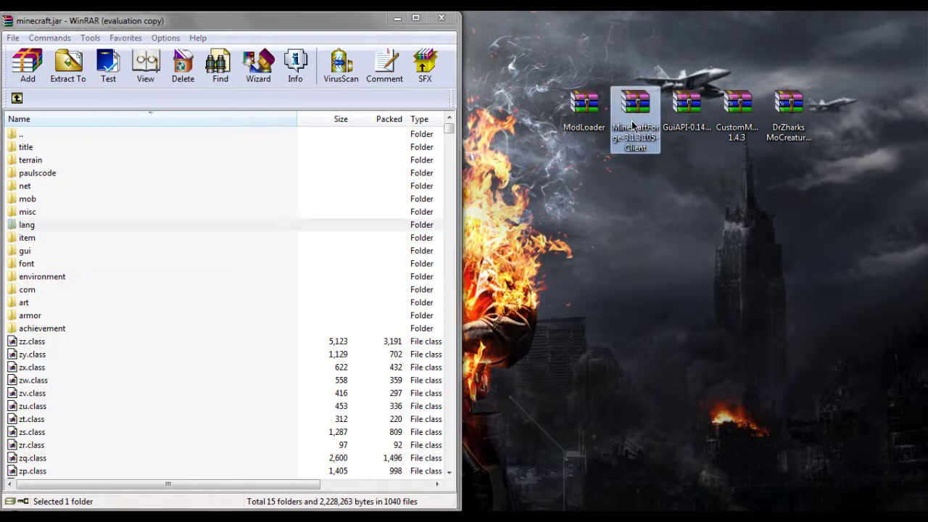
double_click(633, 126)
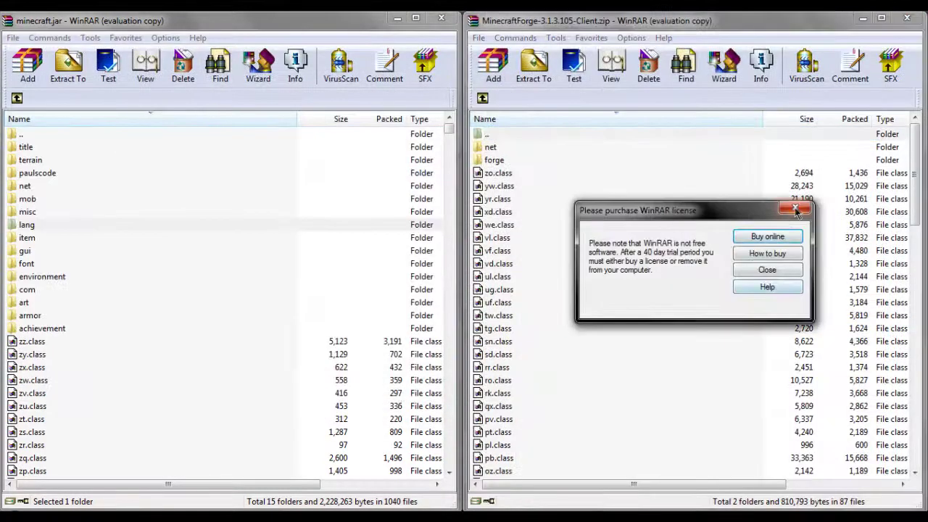
left_click(794, 211)
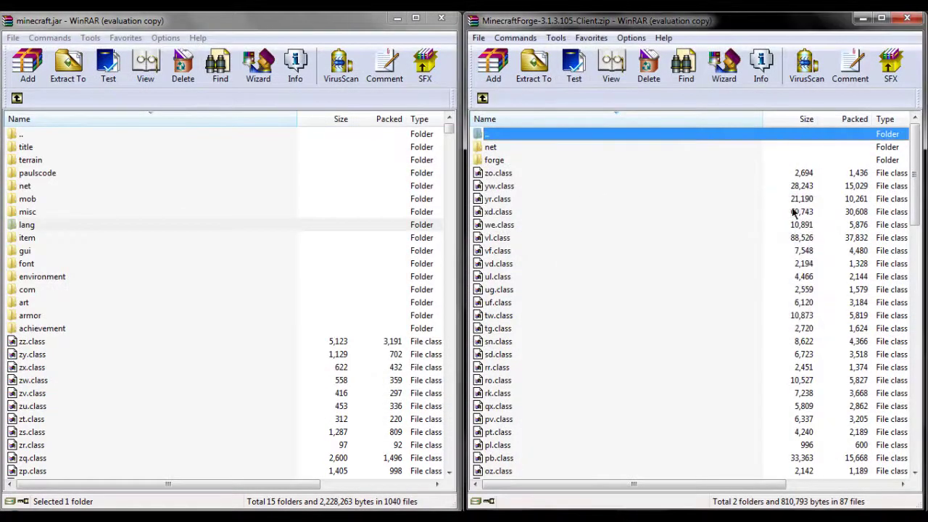
left_click(508, 146)
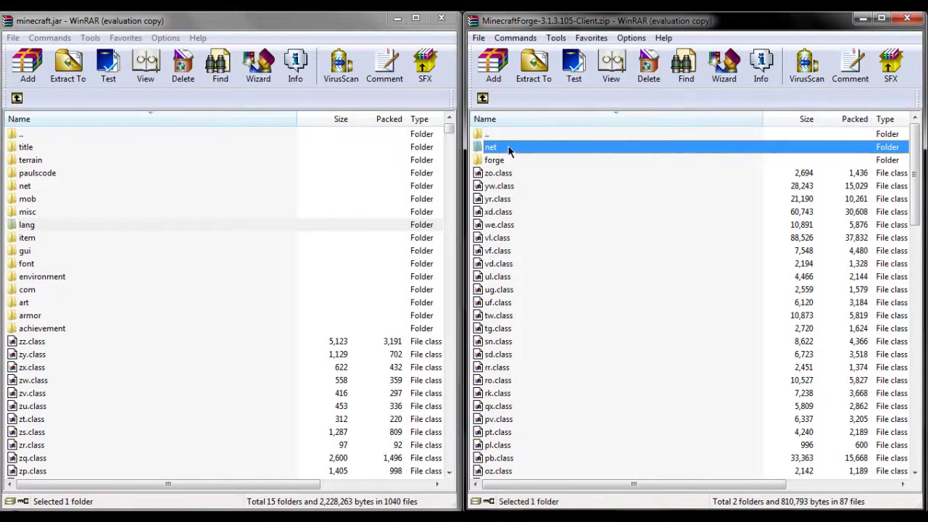
scroll(559, 233, "down", 20)
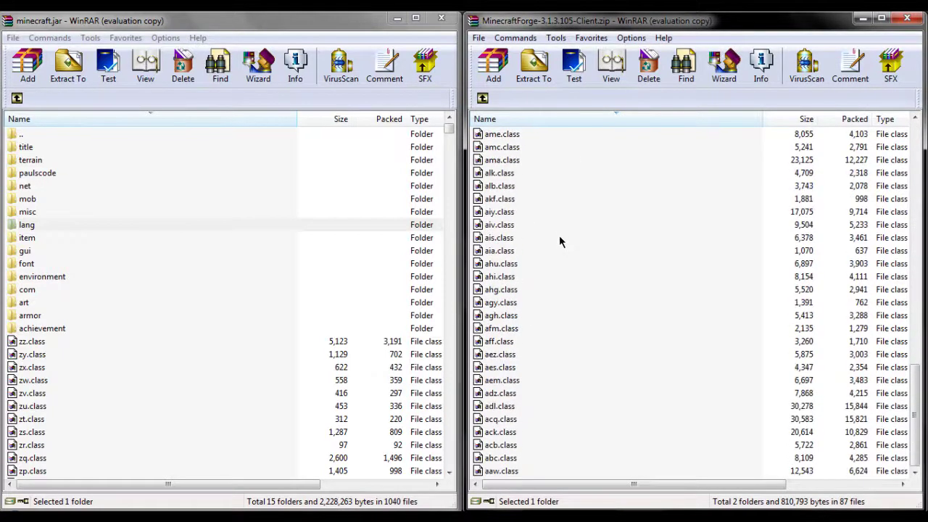
left_click(512, 471, "shift")
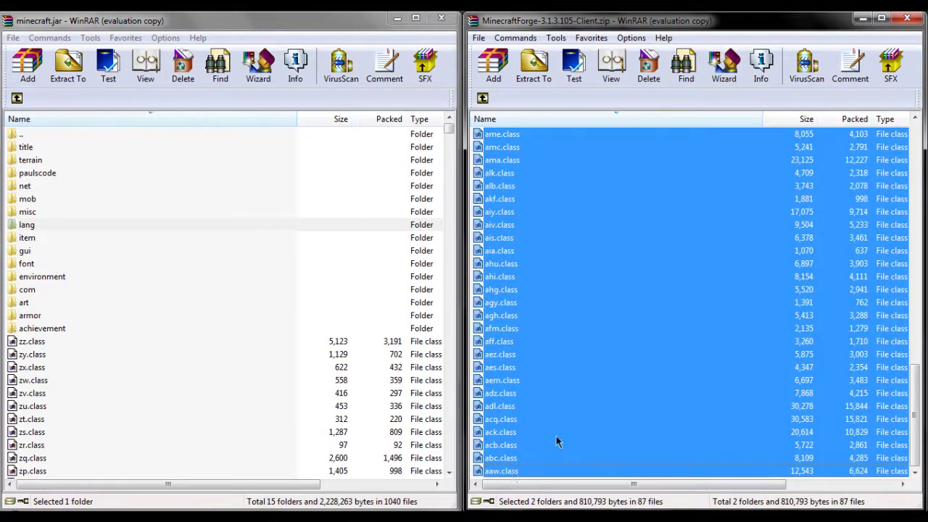
scroll(562, 432, "up", 20)
left_click_drag(598, 171, 229, 331)
left_click(642, 279)
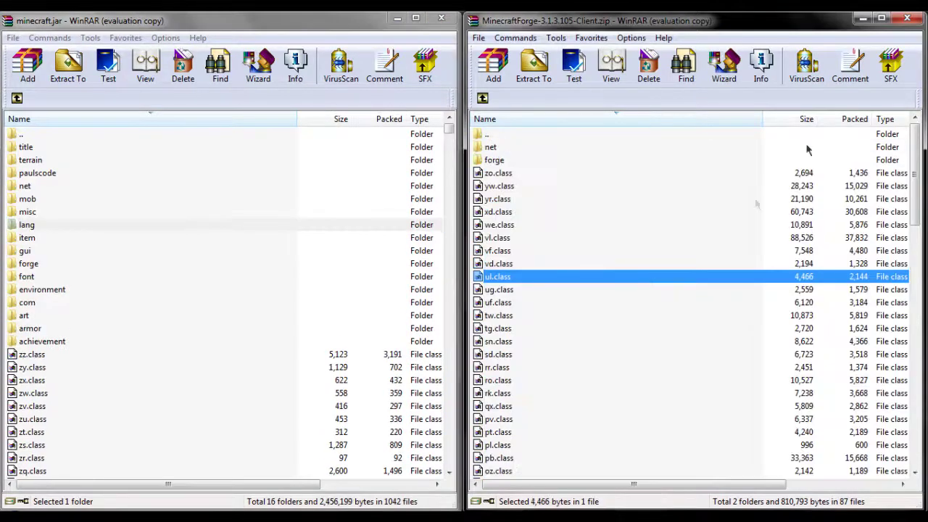
Close Forge, then copy GuiAPI's xml-pull, org, javax and de folders into minecraft.jar and close it.
left_click(907, 17)
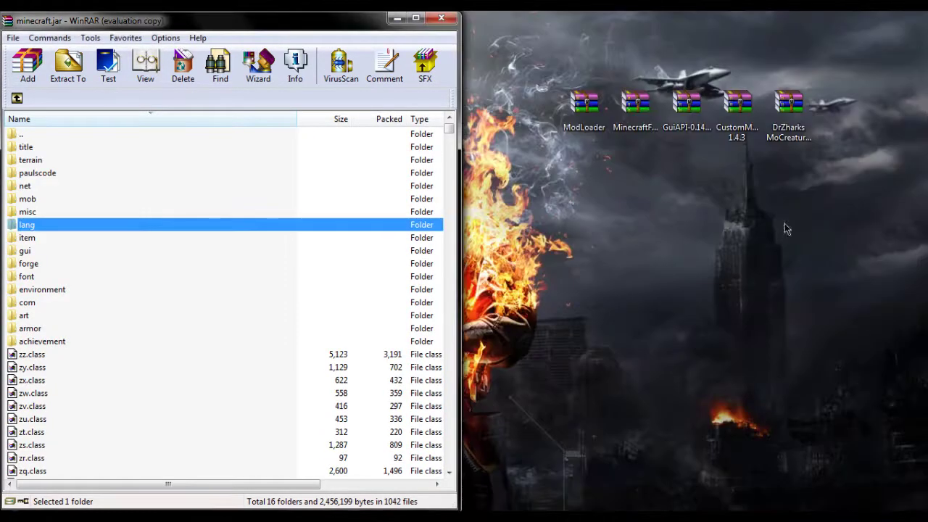
left_click(692, 122)
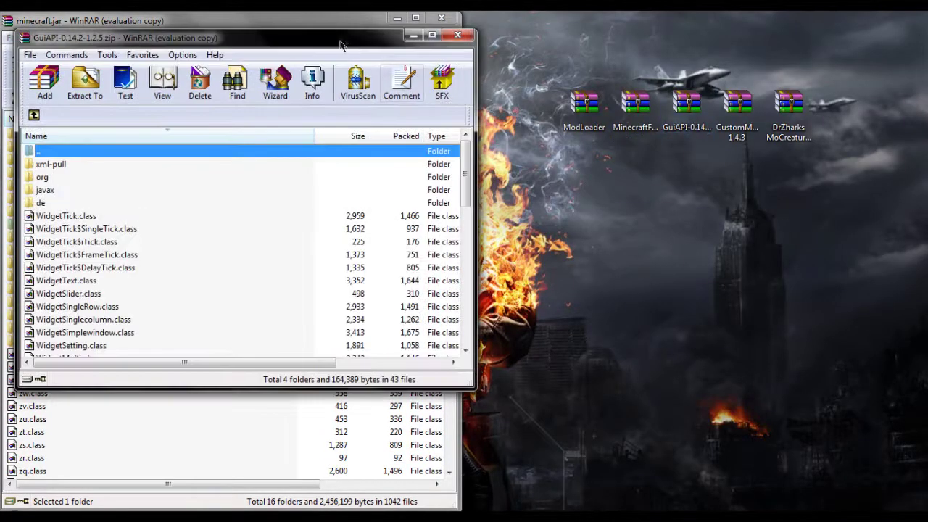
key("super+Right")
left_click(795, 208)
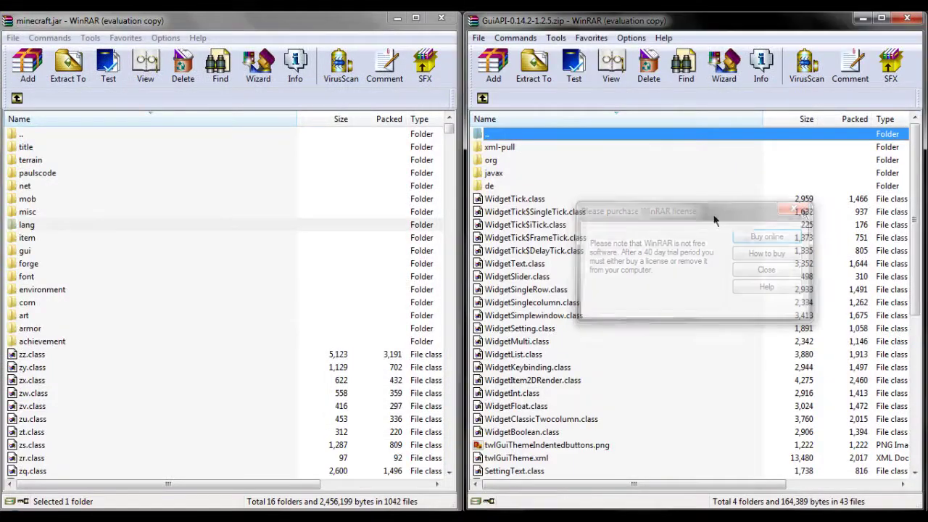
left_click(539, 147)
scroll(603, 271, "down", 7)
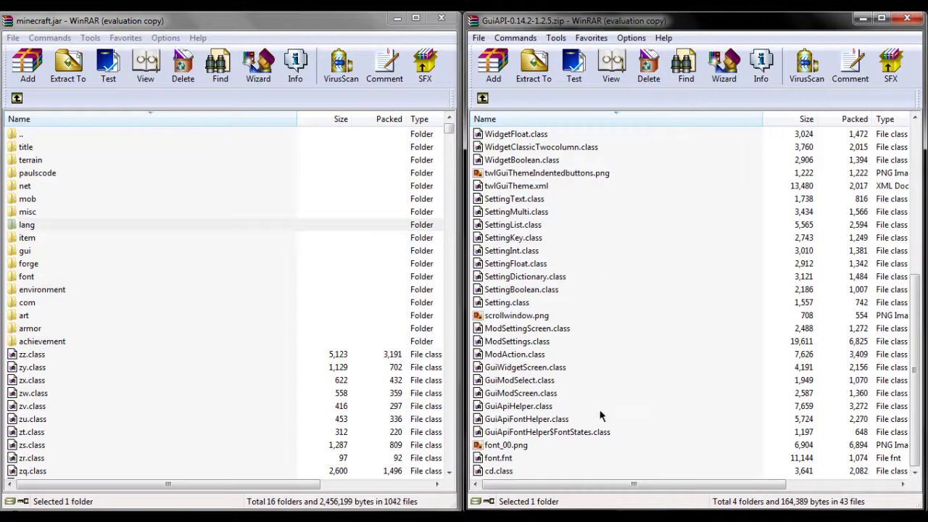
left_click(520, 469, "shift")
scroll(559, 439, "up", 7)
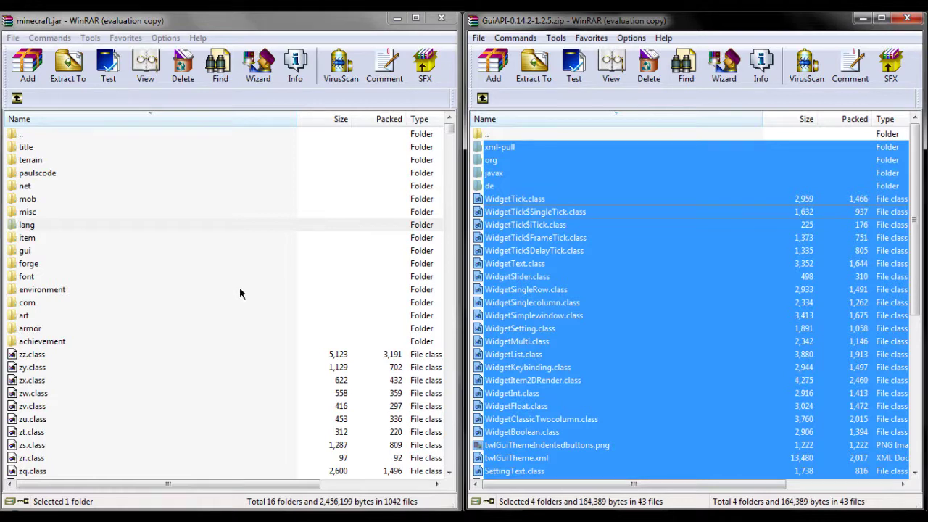
left_click(673, 317)
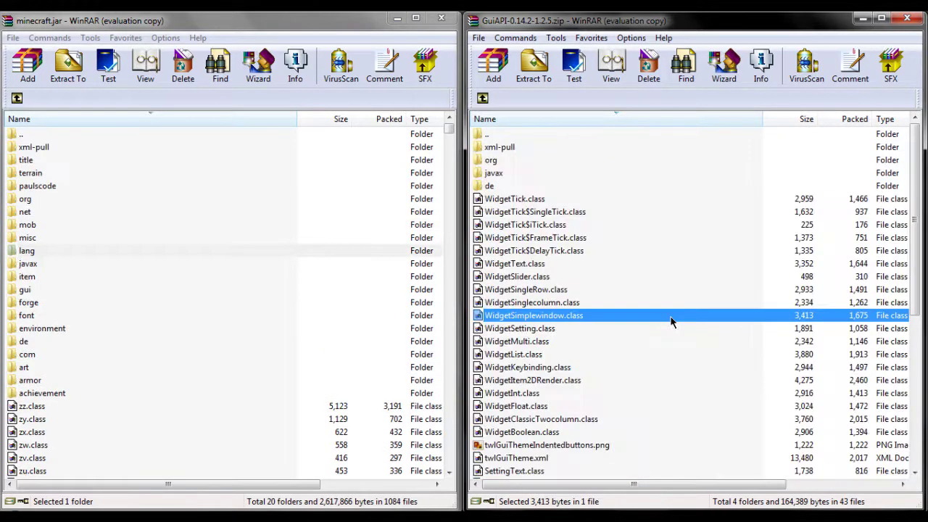
left_click(907, 17)
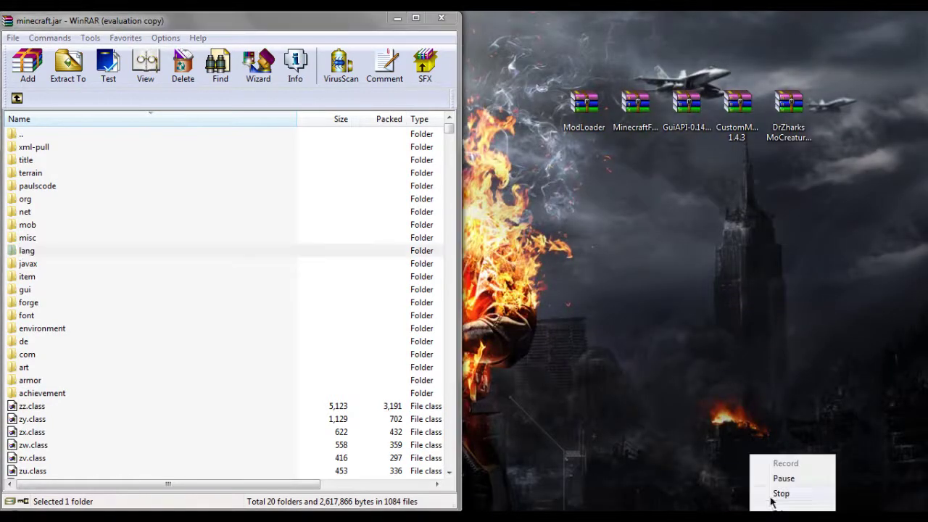
Open CustomMobSpawner 1.4.3.zip beside minecraft.jar, drag its three files in, then close it.
left_click(756, 494)
left_click(737, 113)
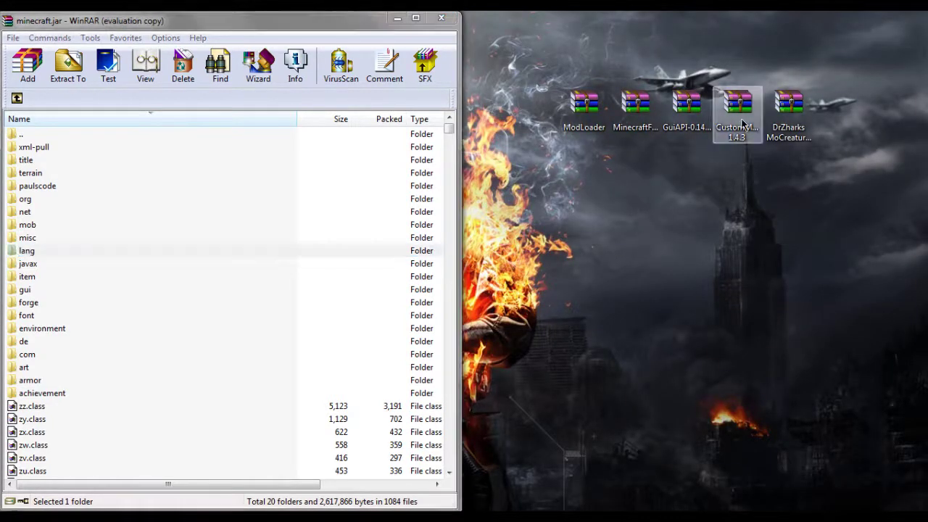
key("Return")
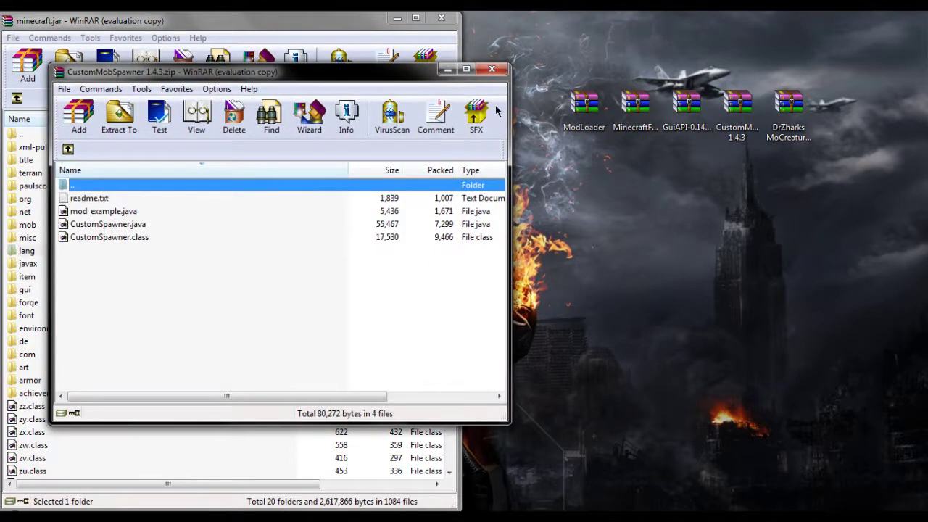
key("Escape")
key("super+Right")
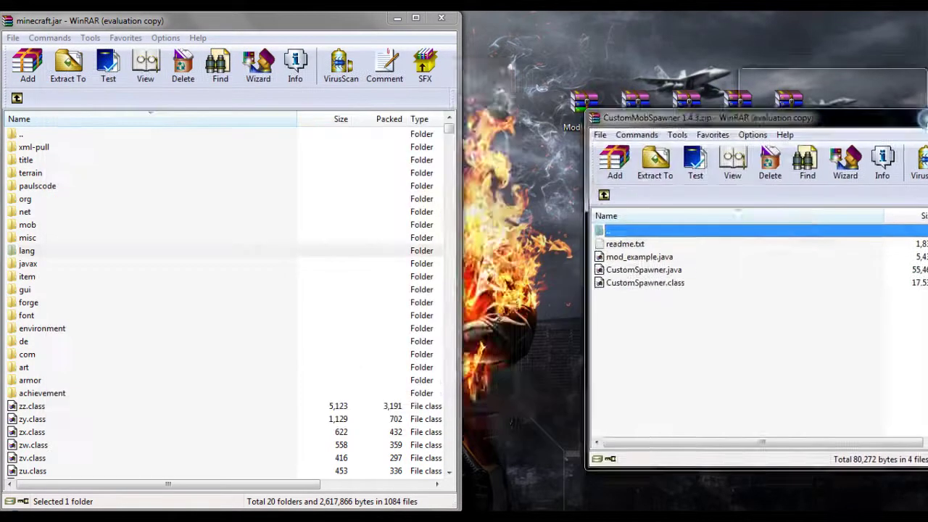
left_click_drag(586, 246, 272, 298)
left_click(609, 374)
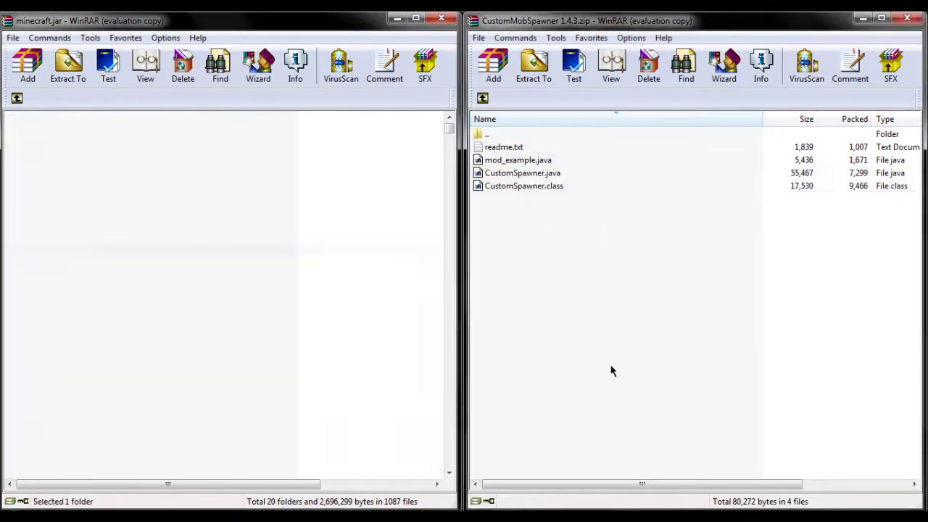
left_click(905, 19)
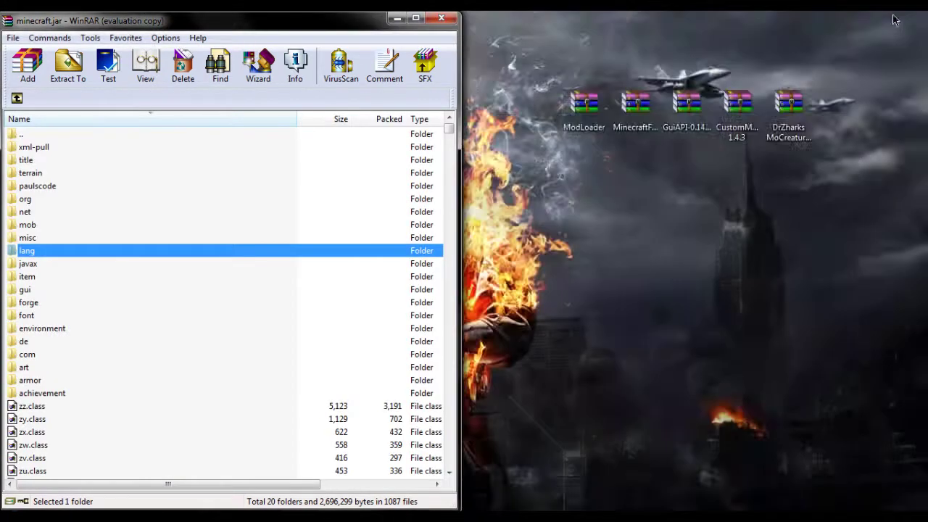
left_click(825, 200)
Copy the DrZhark's MoCreatures zip's resources, mocreatures and other files into minecraft.jar, then close it.
left_click(789, 140)
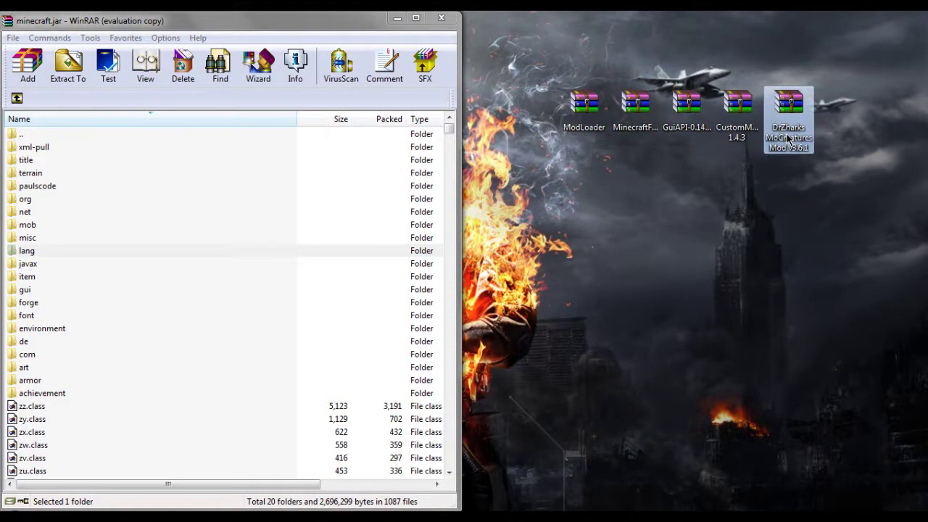
double_click(789, 140)
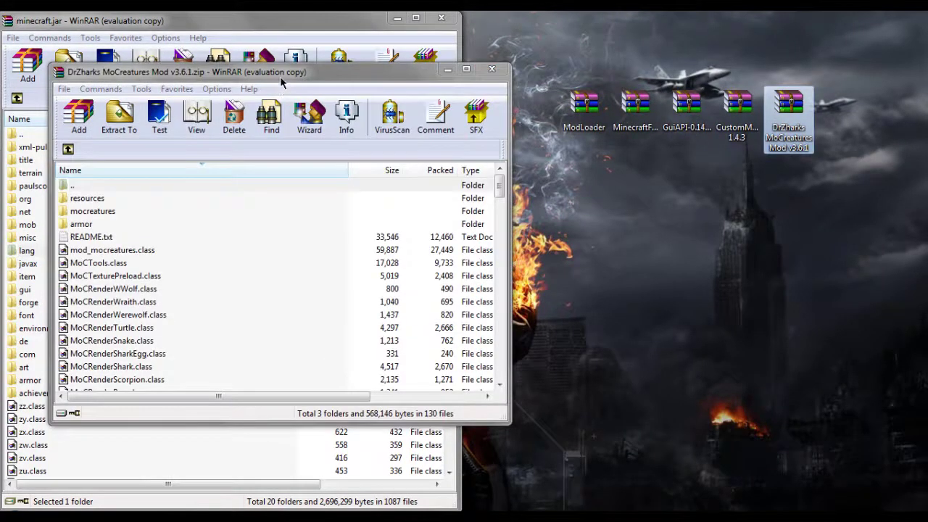
key("Escape")
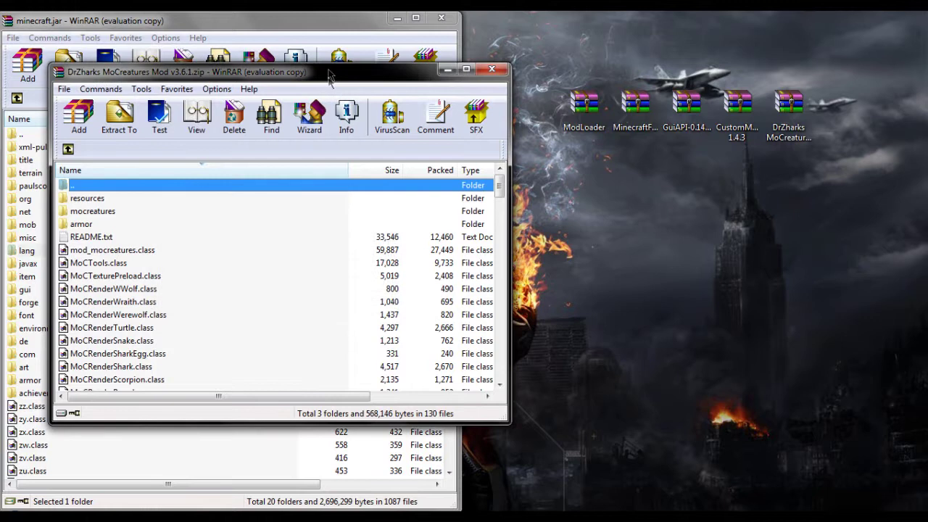
left_click_drag(328, 77, 915, 278)
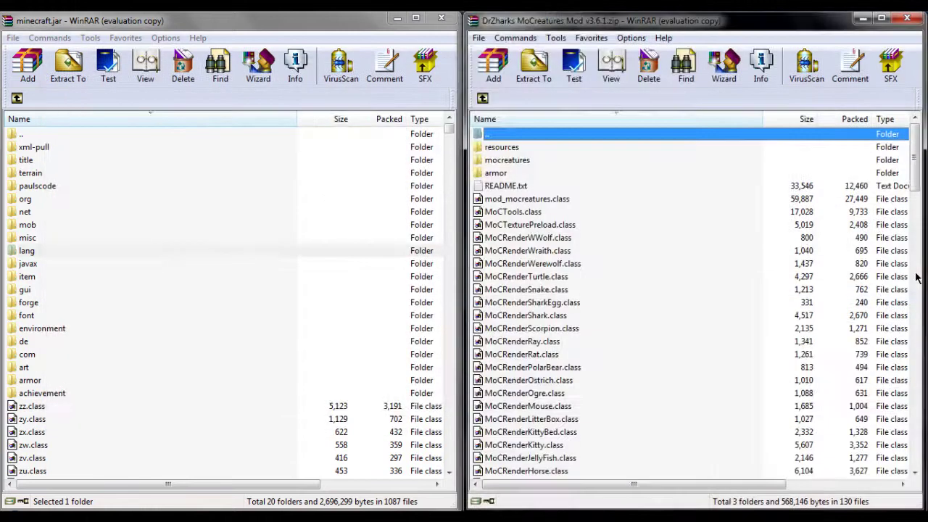
left_click(538, 146)
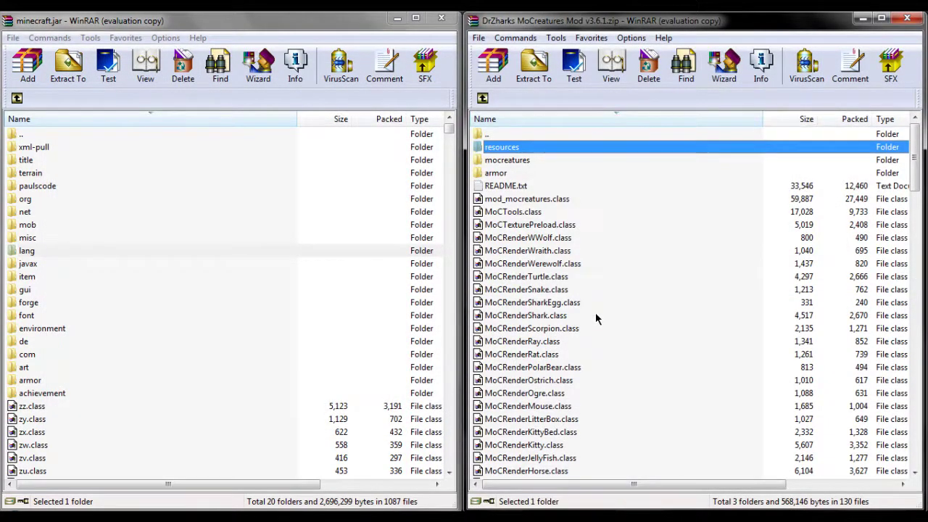
scroll(595, 313, "down", 20)
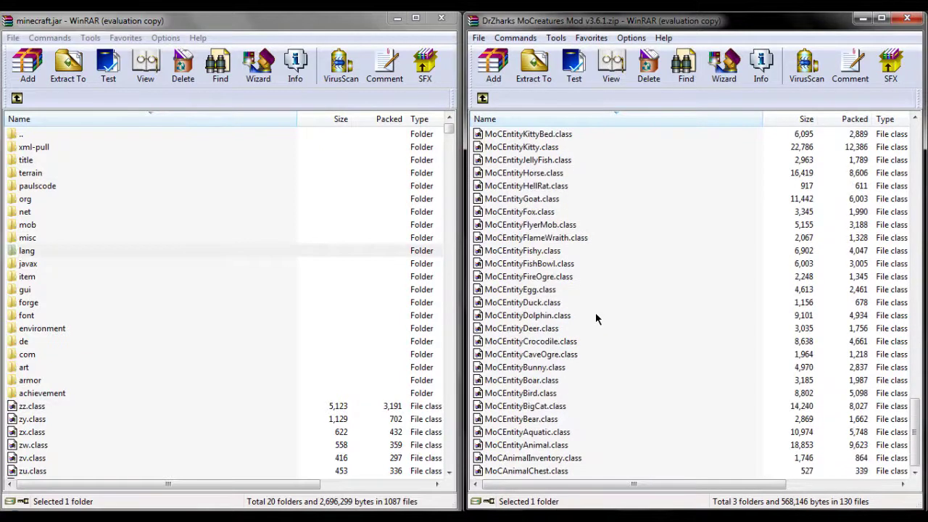
left_click(542, 472, "shift")
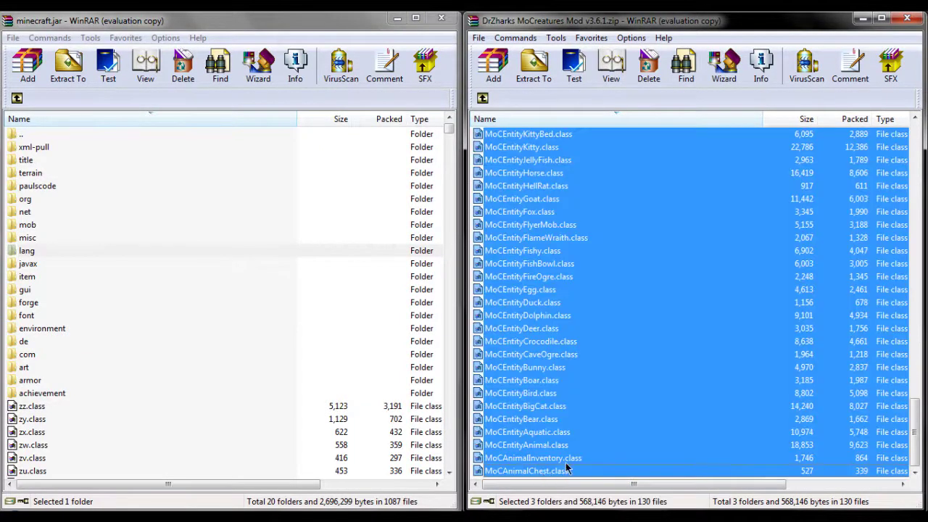
scroll(565, 463, "up", 20)
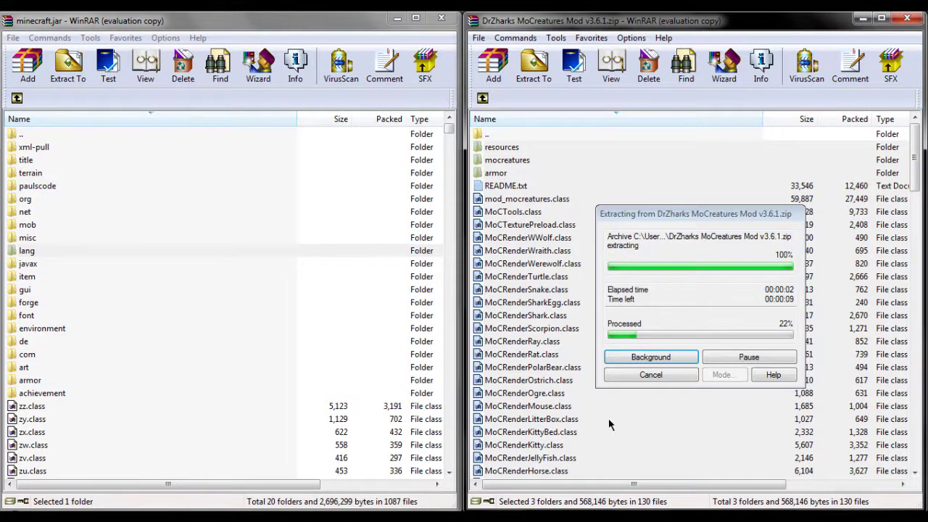
left_click(601, 226)
left_click(907, 18)
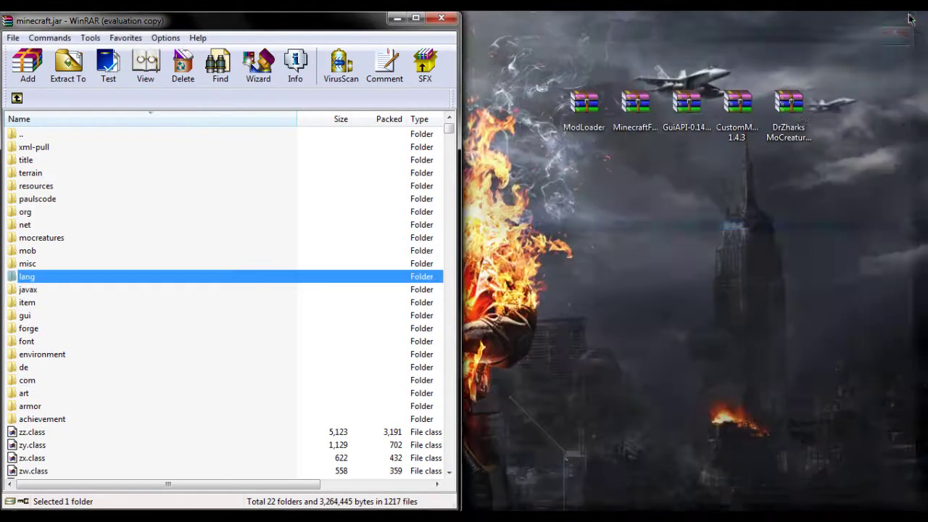
Close the minecraft.jar archive and bin folder, then start the Minecraft Launcher and log in.
left_click(441, 17)
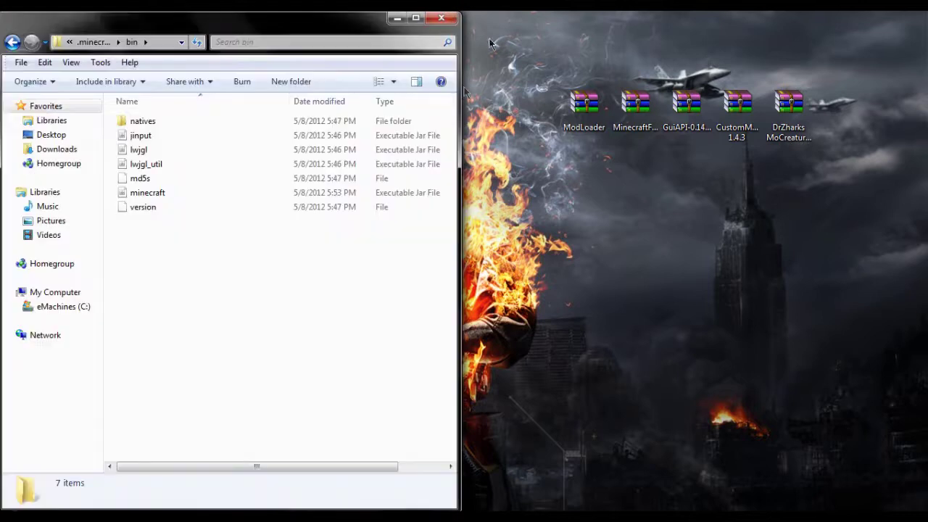
left_click(441, 18)
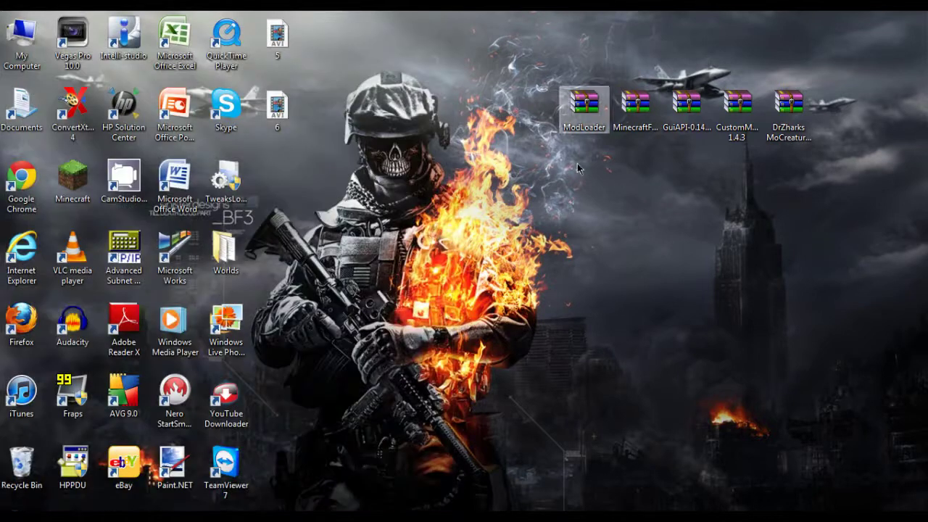
double_click(66, 177)
left_click_drag(513, 97, 485, 53)
left_click(696, 359)
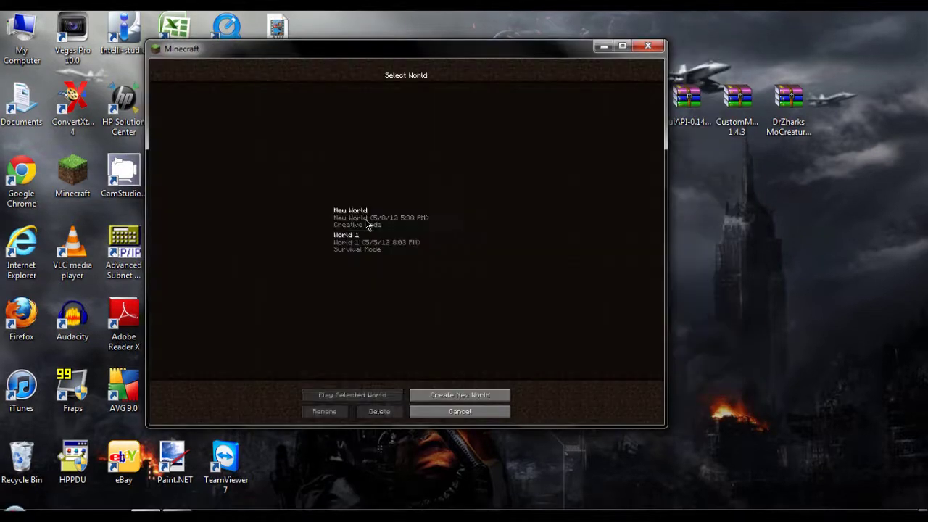
Load a saved world, walk toward the cow and fox, and switch views with F5.
left_click(424, 217)
double_click(424, 244)
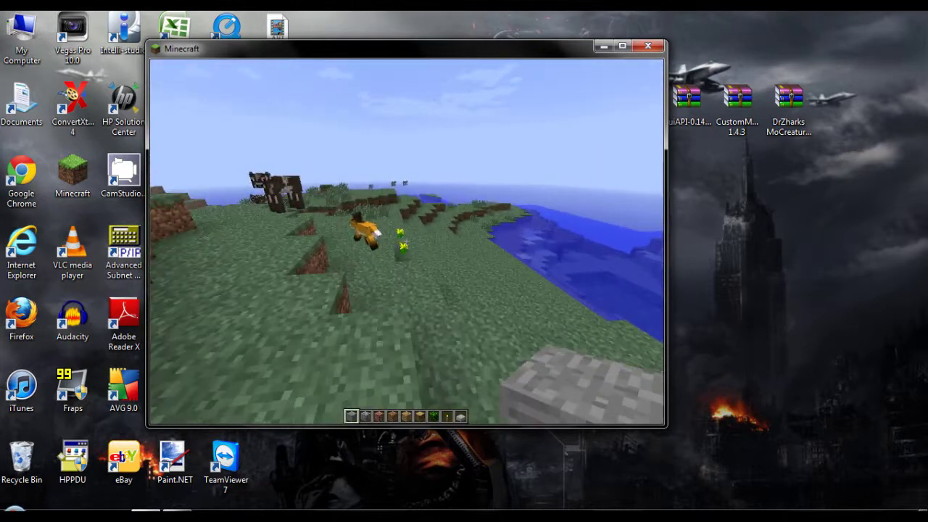
key("w")
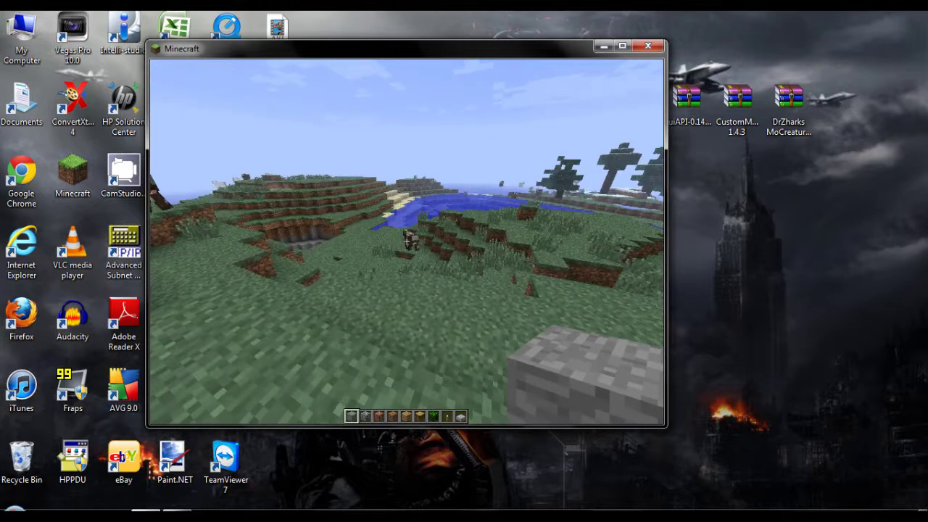
key("F5")
key("F5")
key("F5")
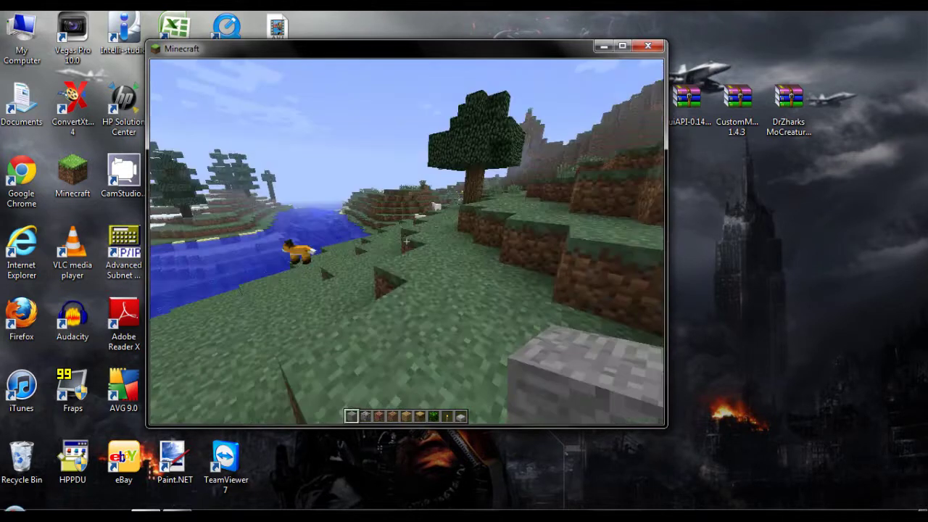